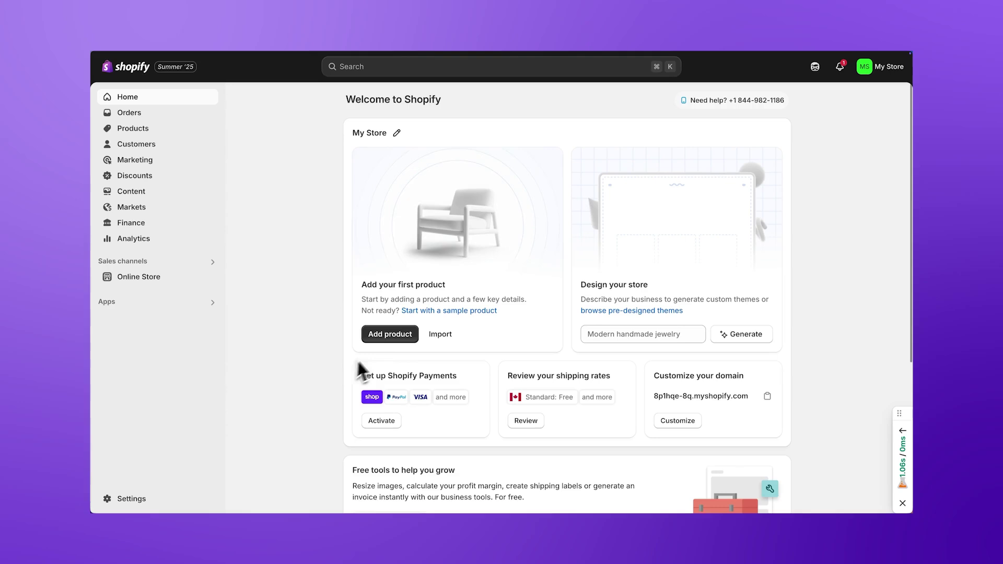
- Start a new product from the Add product card on the store Home page
{"action": "left_click", "coordinate": [391, 335]}
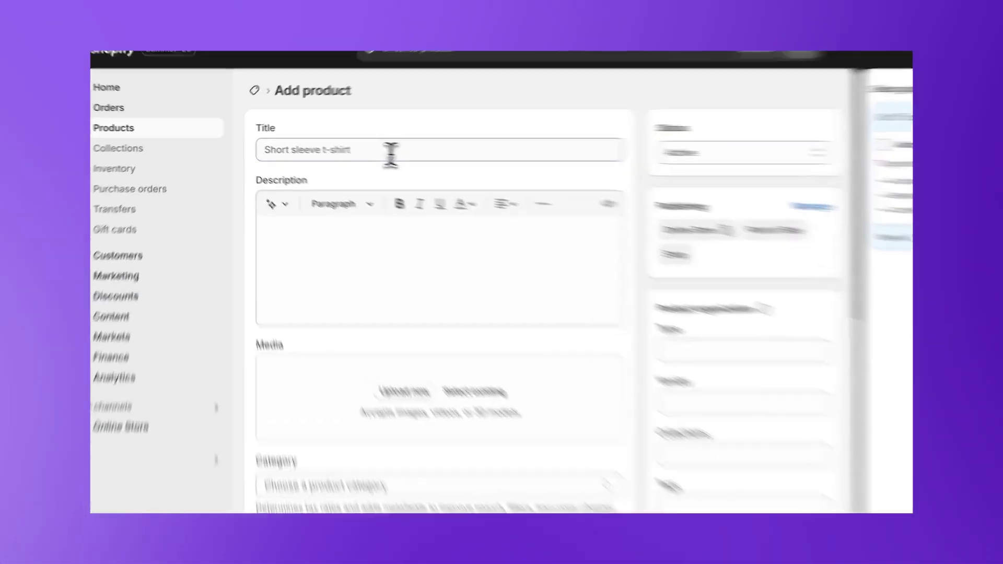
- Enter 'Men's T-shirt' as the product title
{"action": "left_click", "coordinate": [350, 147]}
{"action": "type", "text": "Men's T-shirt"}
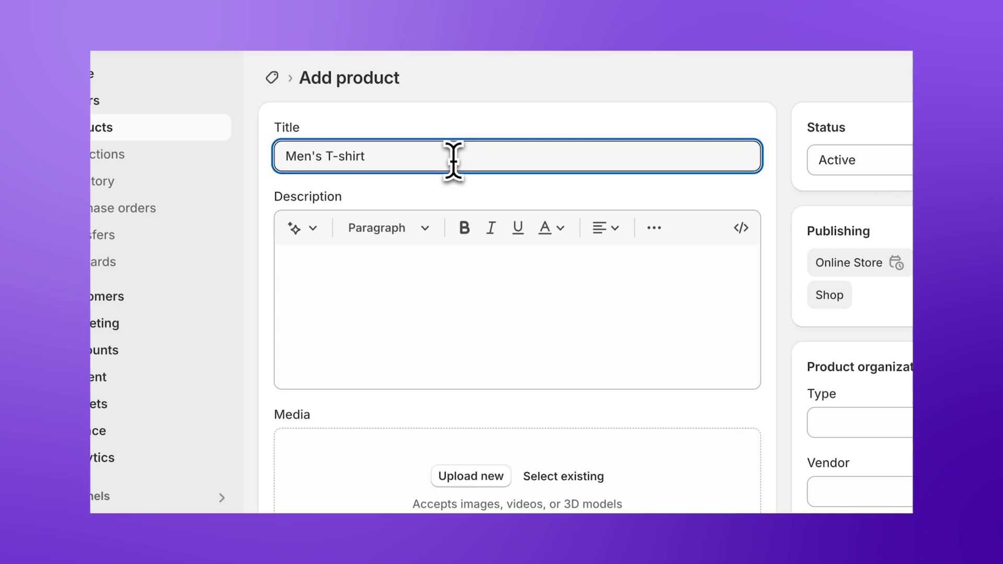
{"action": "left_click", "coordinate": [358, 268]}
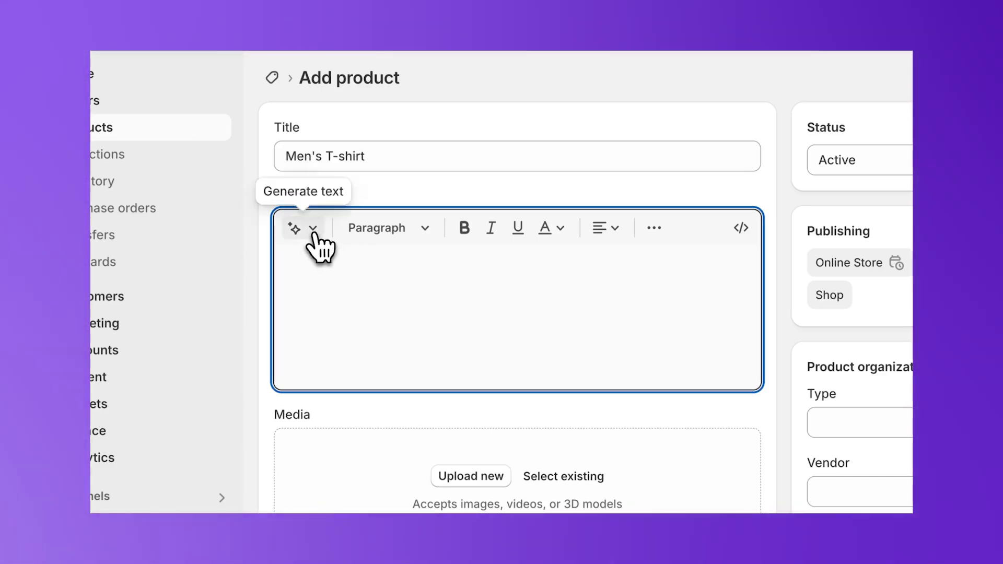
- Generate an AI description from 'Soft, comfortable, relaxed fit' and regenerate it in Expert tone
{"action": "left_click", "coordinate": [315, 243]}
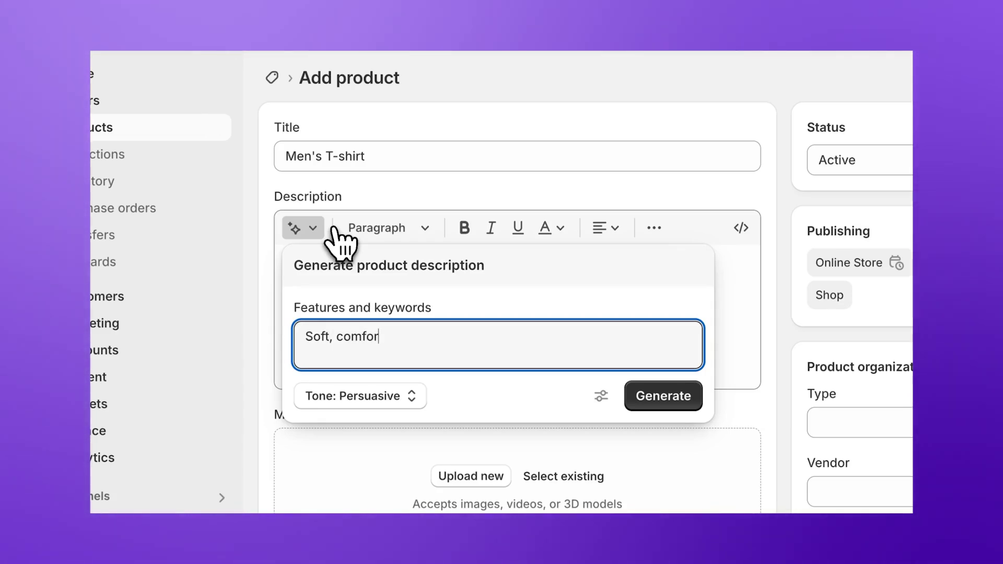
{"action": "type", "text": "Soft, comfortable, rela"}
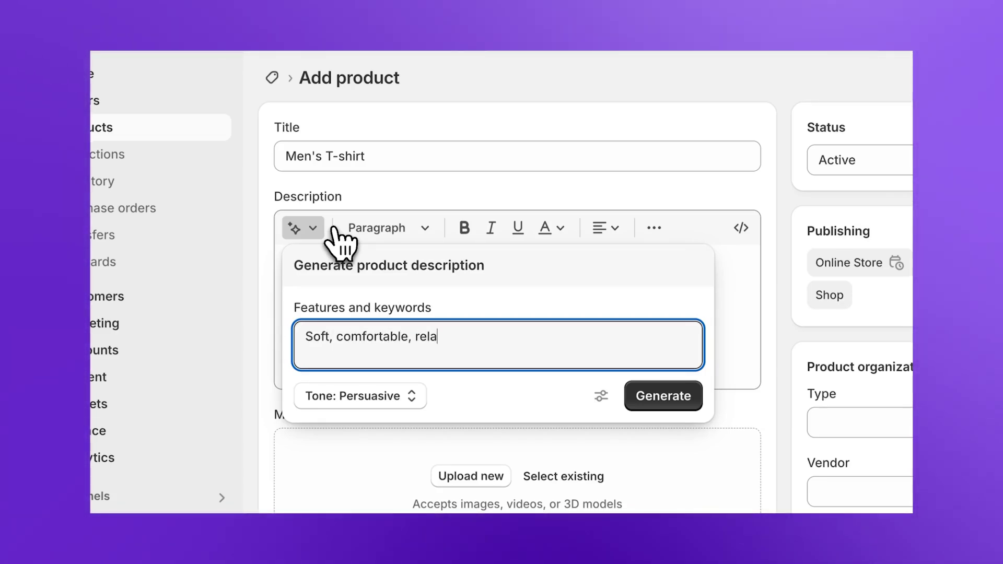
{"action": "type", "text": "xed fit"}
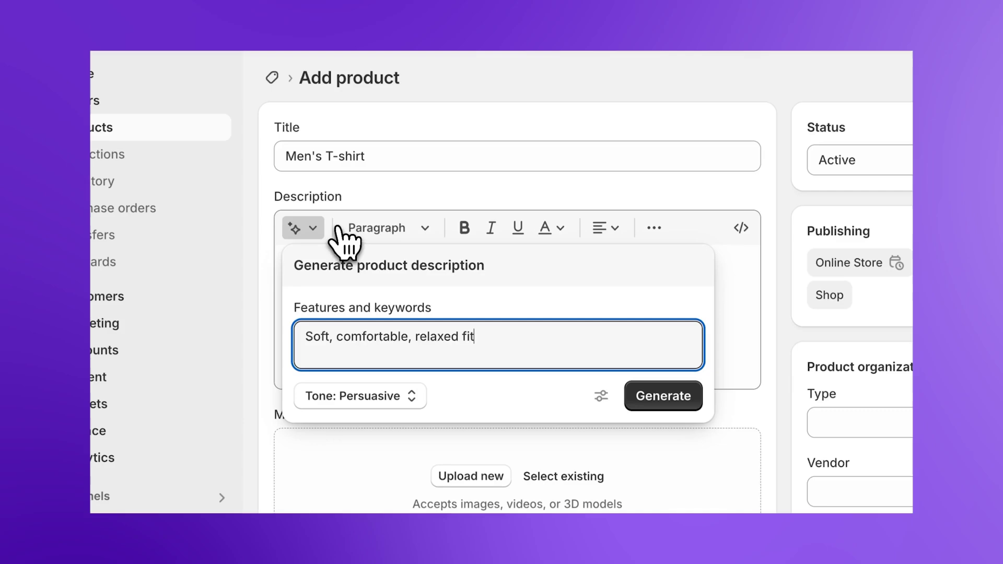
{"action": "left_click", "coordinate": [684, 401]}
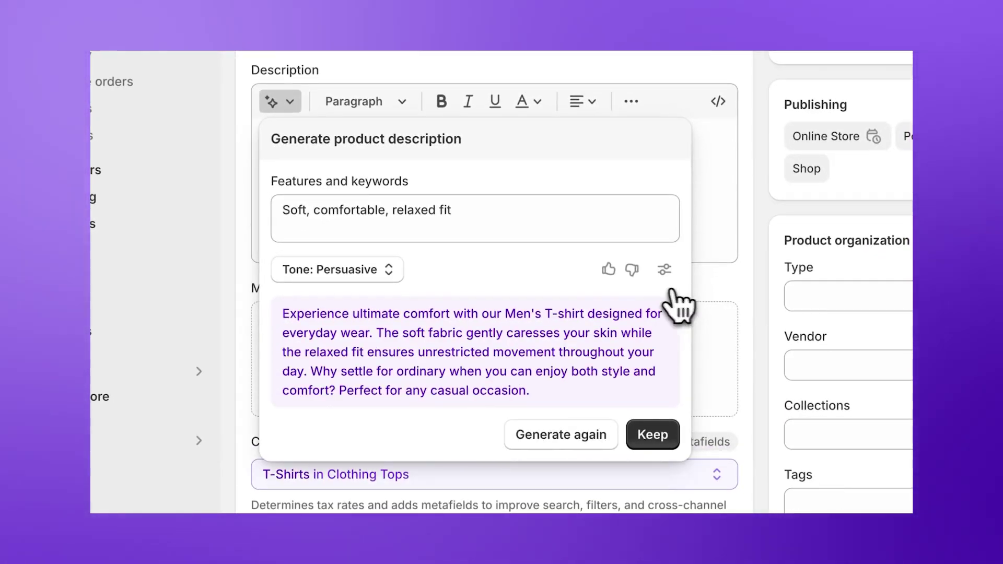
{"action": "left_click", "coordinate": [392, 278]}
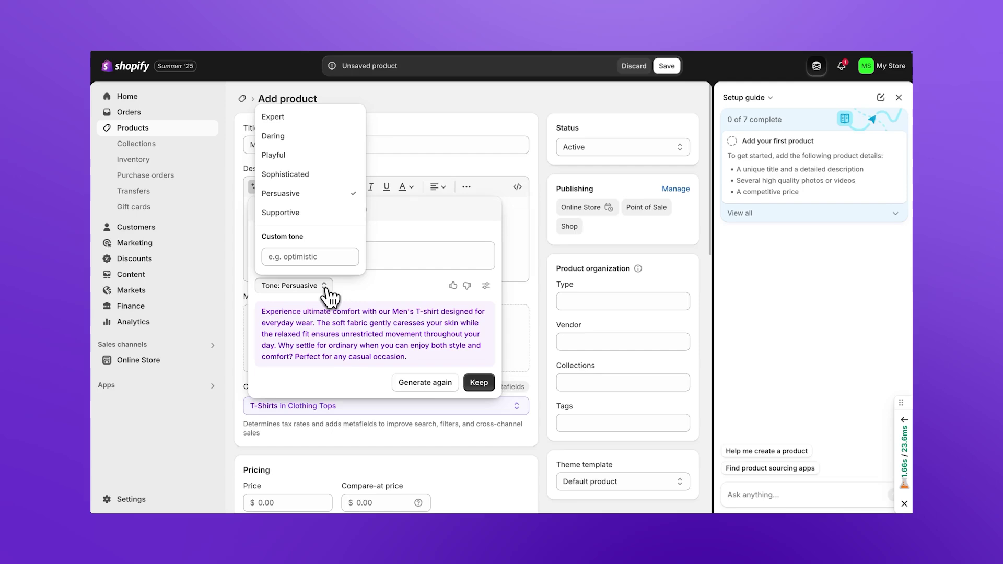
{"action": "left_click", "coordinate": [320, 119]}
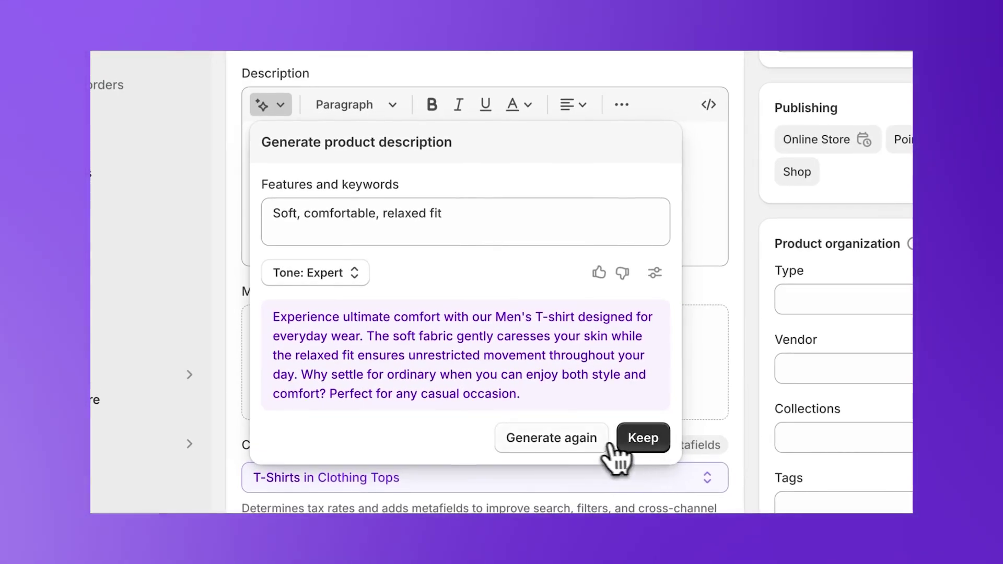
{"action": "left_click", "coordinate": [598, 439]}
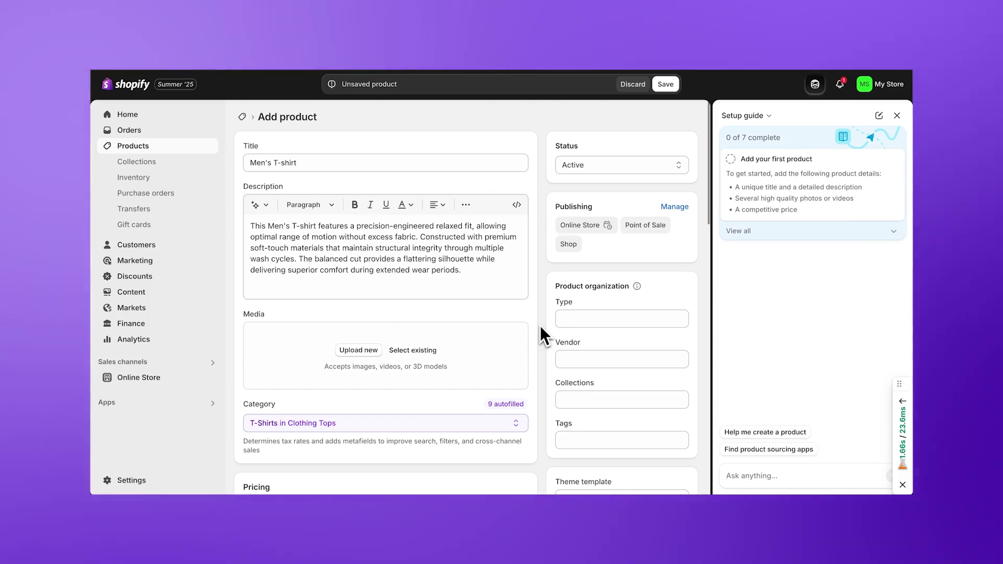
- Select all five T-shirt JPEG photos in Finder for the media upload
{"action": "left_click_drag", "start_coordinate": [622, 264], "coordinate": [396, 352]}
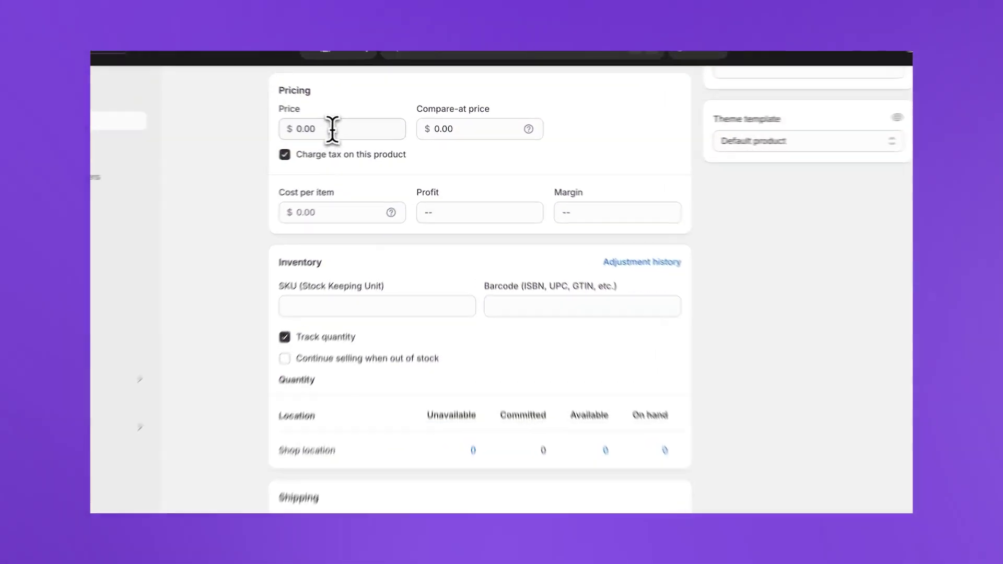
- Set the price to 25.00 and the compare-at price to 30.00
{"action": "left_click", "coordinate": [358, 131]}
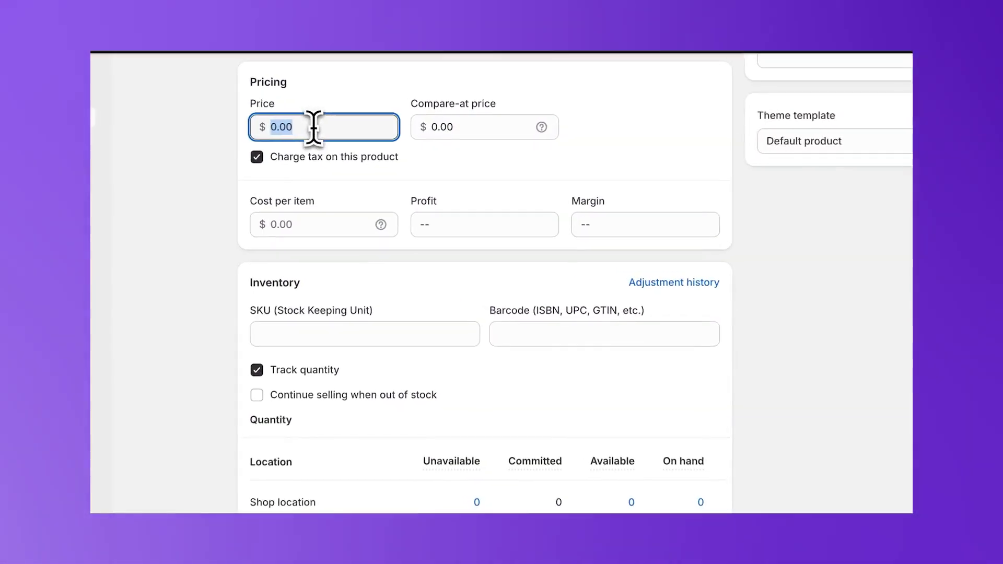
{"action": "type", "text": "2"}
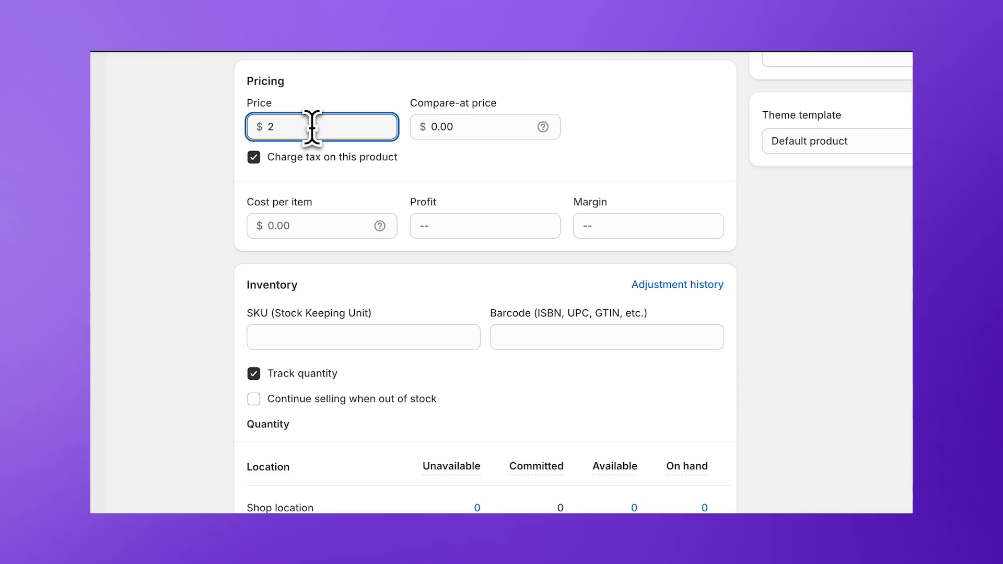
{"action": "type", "text": "5.00"}
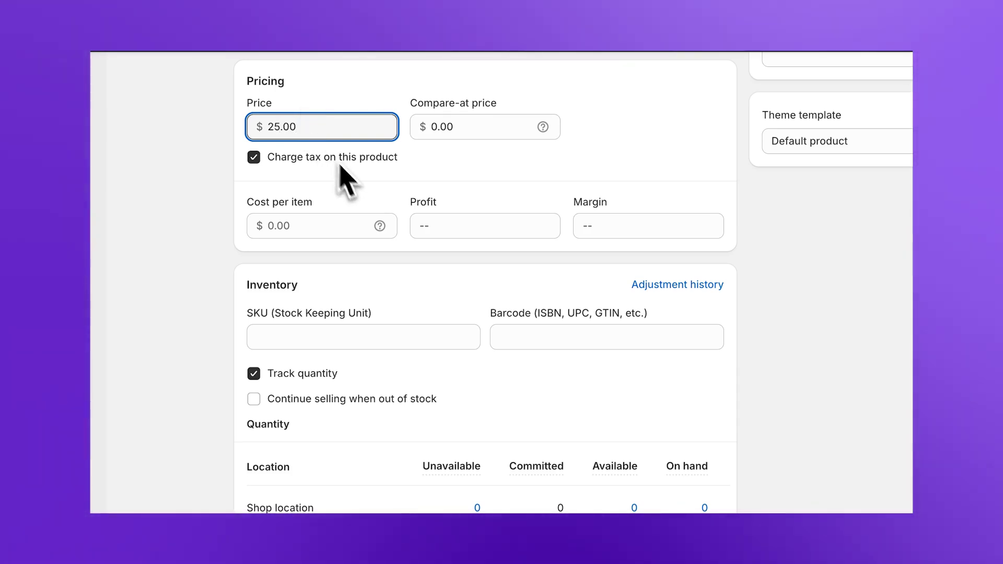
{"action": "left_click", "coordinate": [479, 127]}
{"action": "type", "text": "30"}
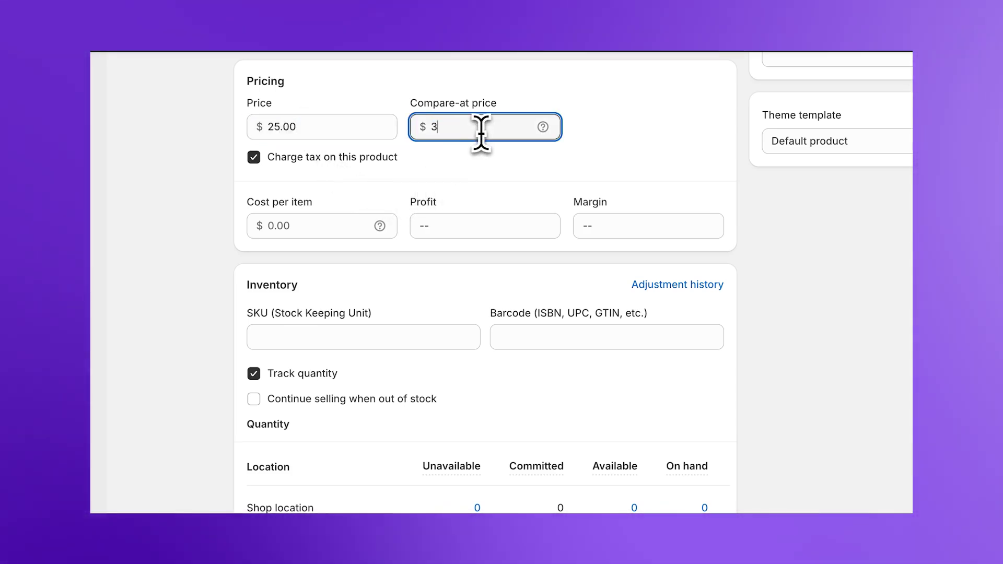
{"action": "type", "text": ".00"}
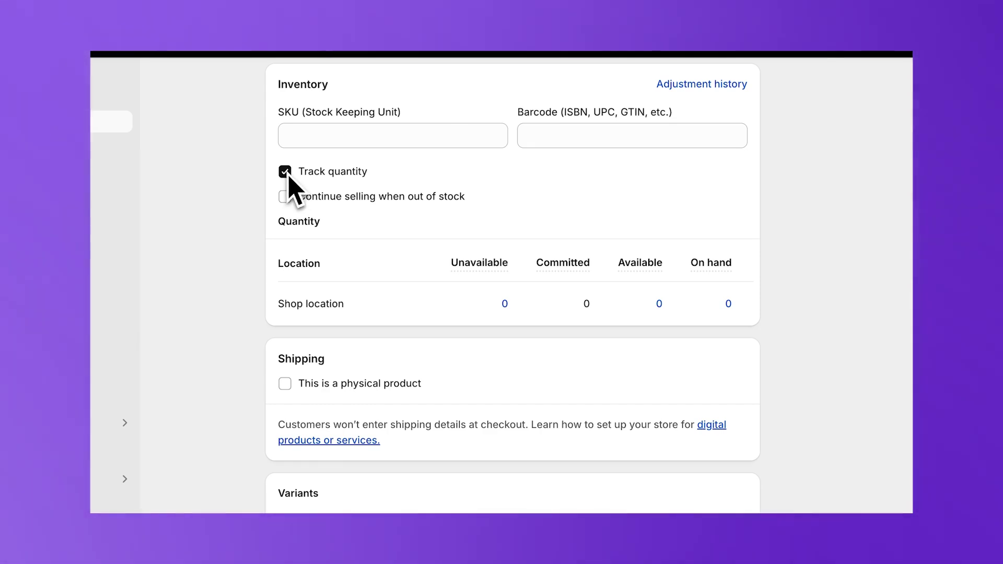
- Re-enable quantity tracking and set 10 units available at the Shop location
{"action": "left_click", "coordinate": [287, 175]}
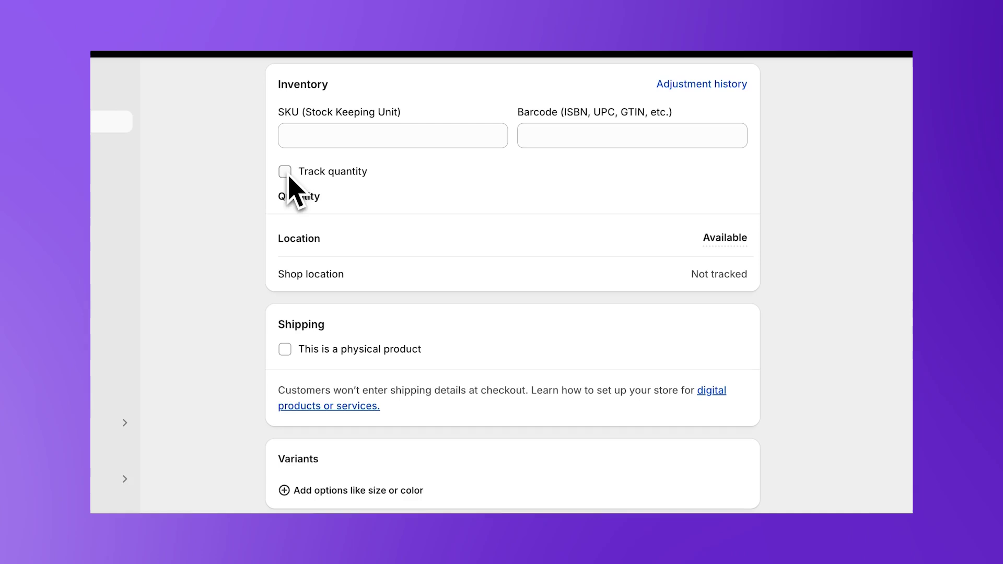
{"action": "left_click", "coordinate": [286, 172]}
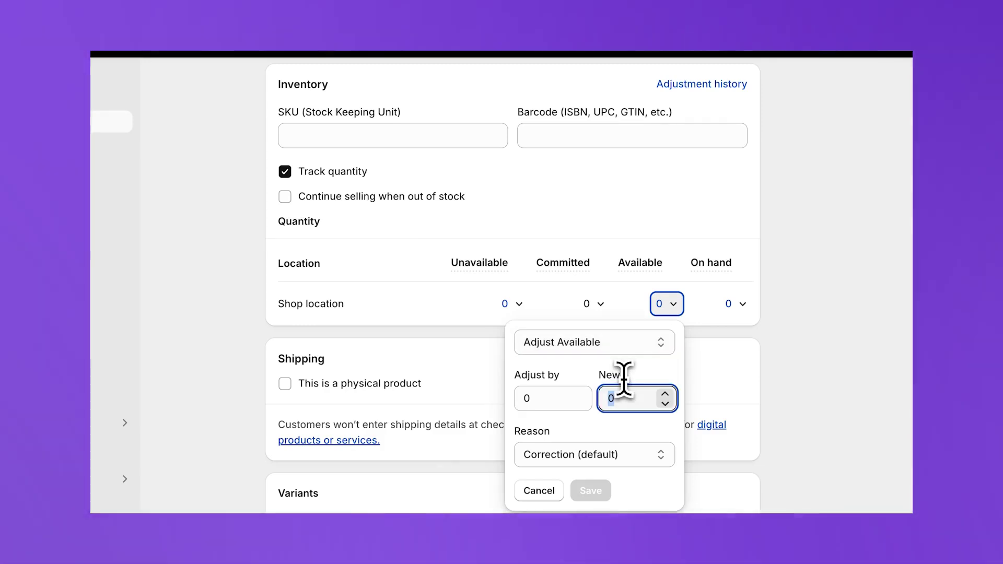
{"action": "type", "text": "10"}
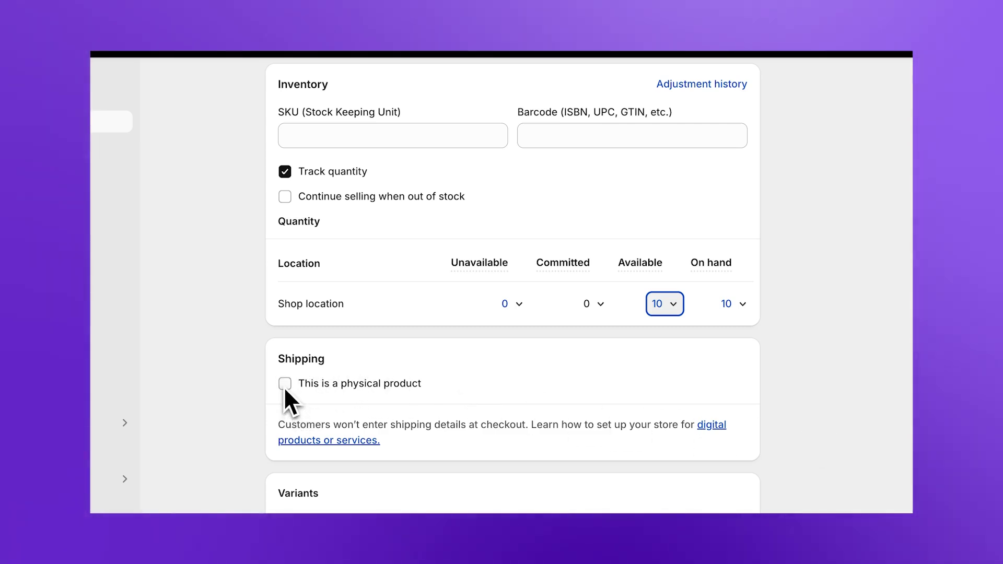
- Mark the T-shirt as a physical product weighing 1.5 lb
{"action": "left_click", "coordinate": [285, 388]}
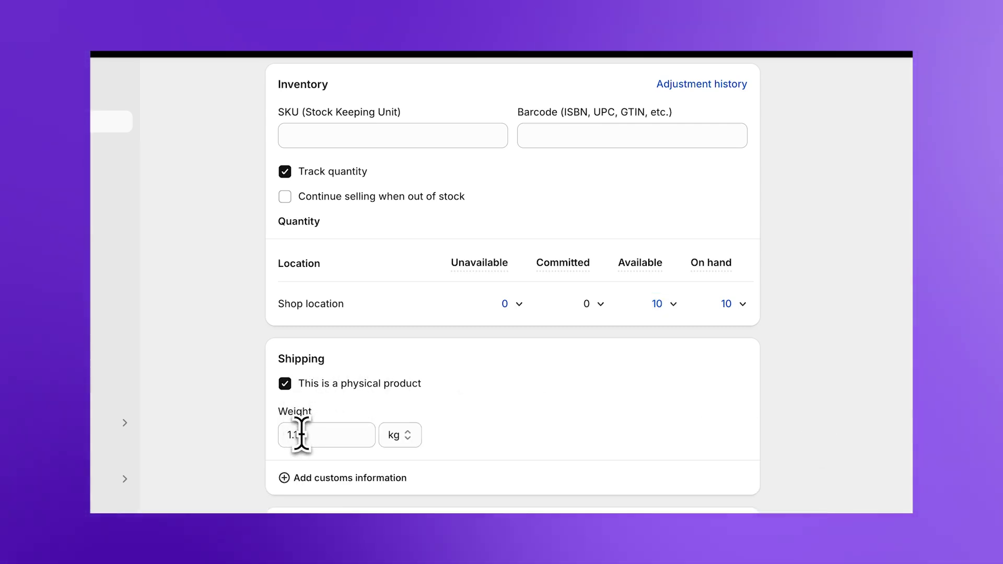
{"action": "left_click", "coordinate": [298, 435]}
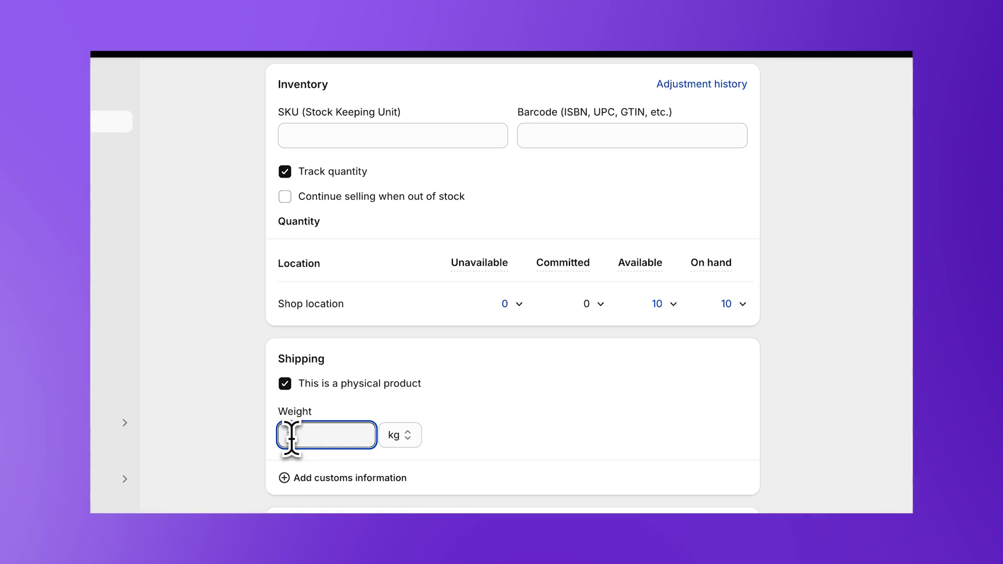
{"action": "type", "text": "5"}
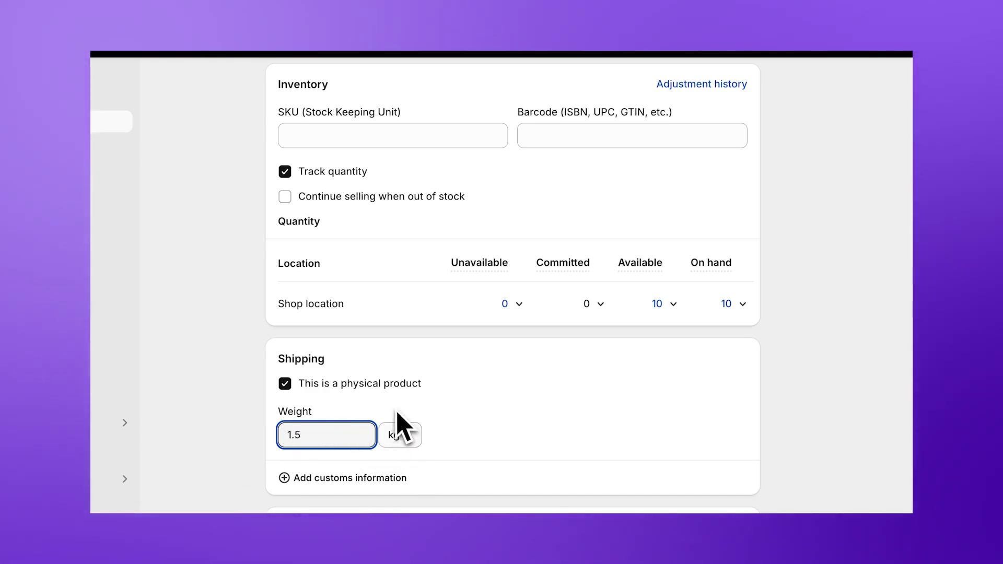
{"action": "key", "text": "Return"}
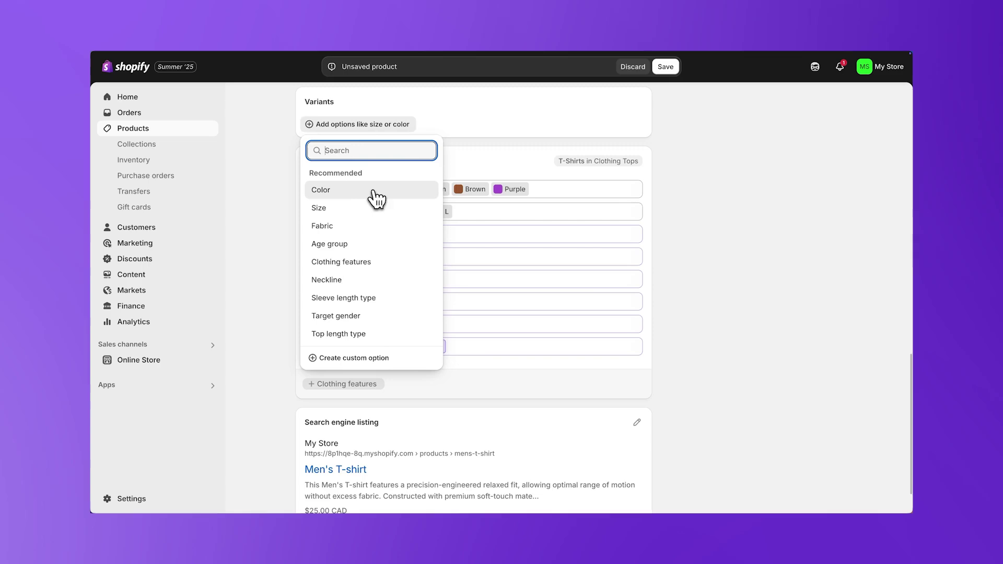
- Add Color and Size as the product's variant options
{"action": "left_click", "coordinate": [375, 196]}
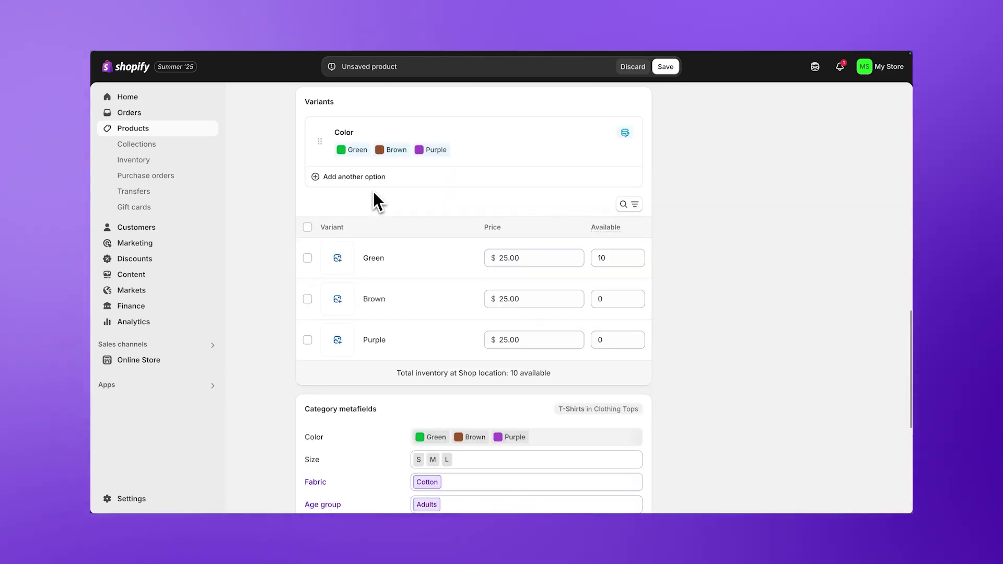
{"action": "left_click", "coordinate": [362, 178]}
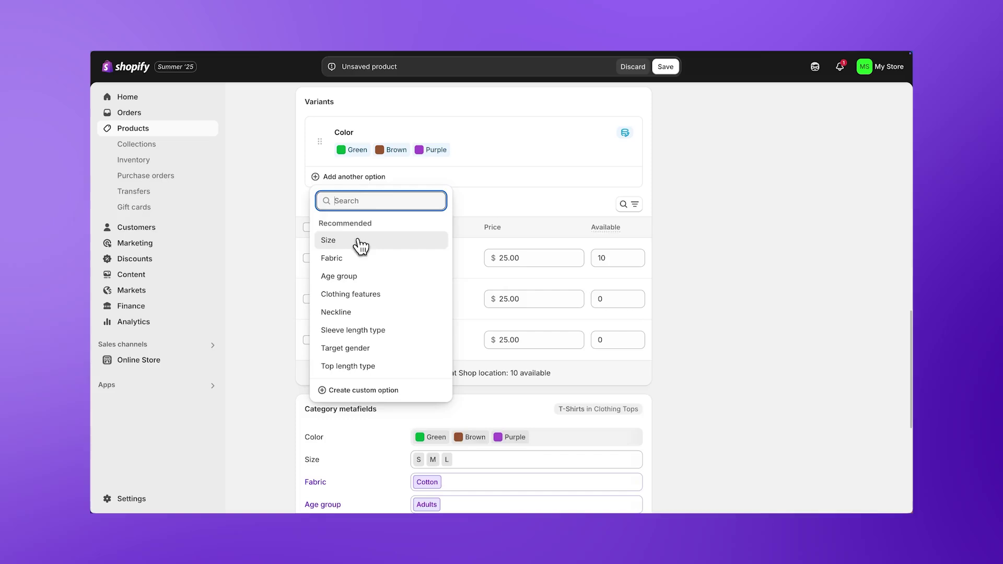
{"action": "left_click", "coordinate": [360, 245]}
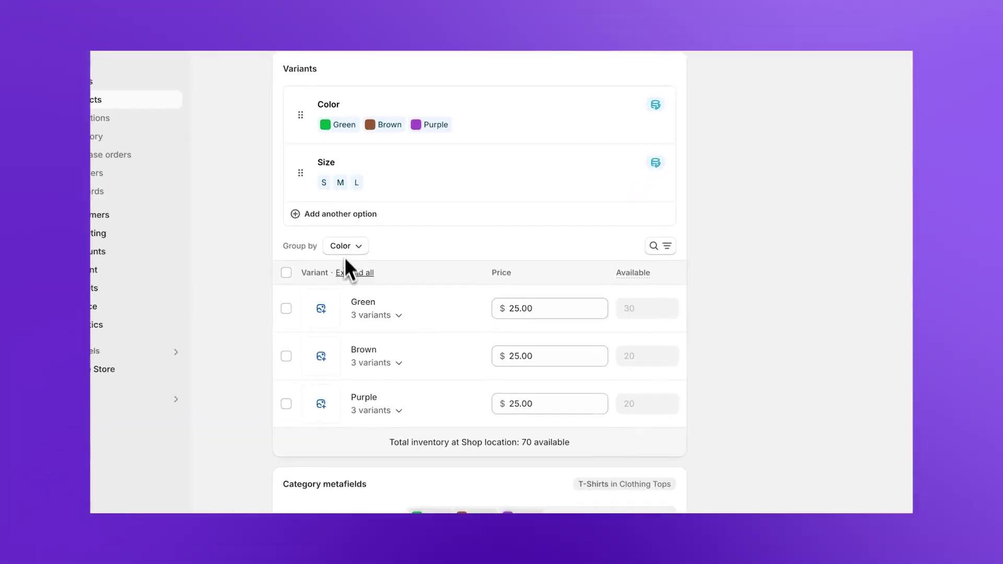
- Assign the green and brown T-shirt photos to the Green and Brown variants
{"action": "left_click", "coordinate": [328, 310]}
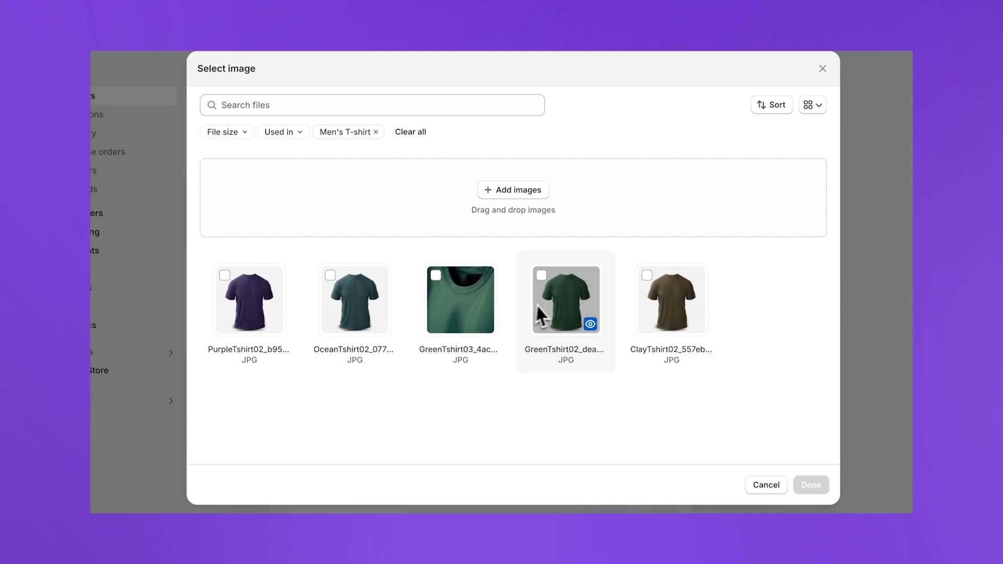
{"action": "left_click", "coordinate": [552, 312]}
{"action": "left_click", "coordinate": [812, 485]}
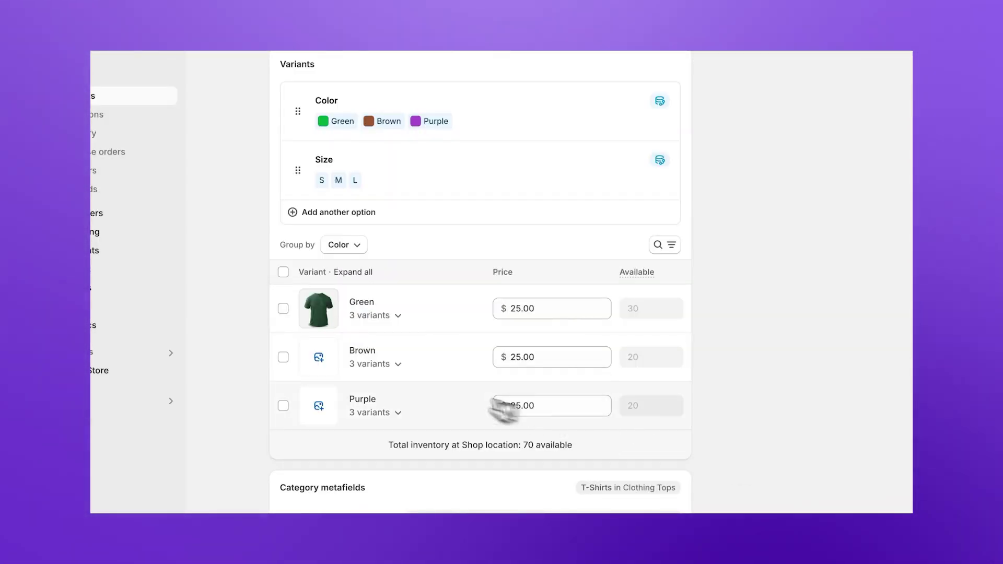
{"action": "left_click", "coordinate": [319, 358]}
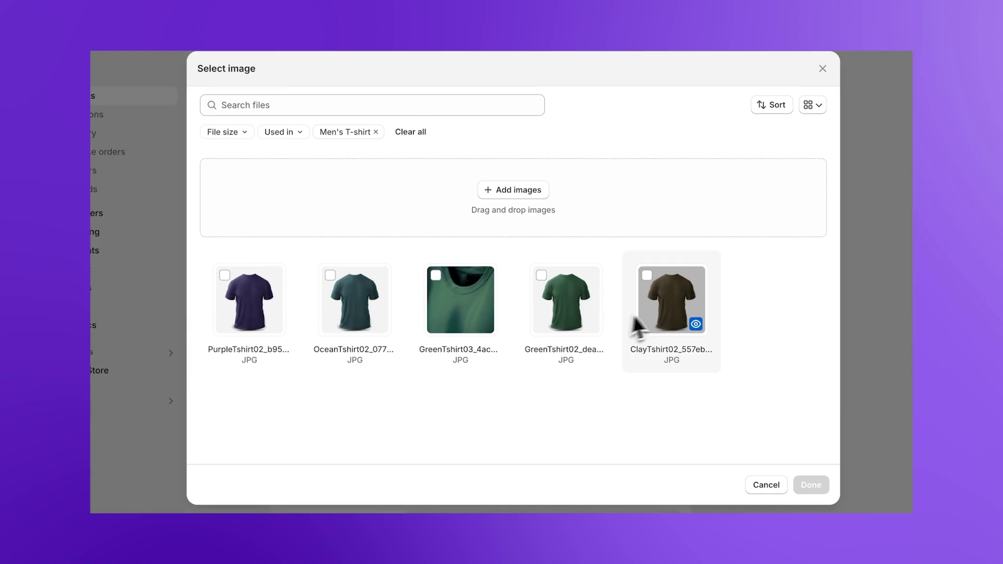
{"action": "left_click", "coordinate": [660, 308]}
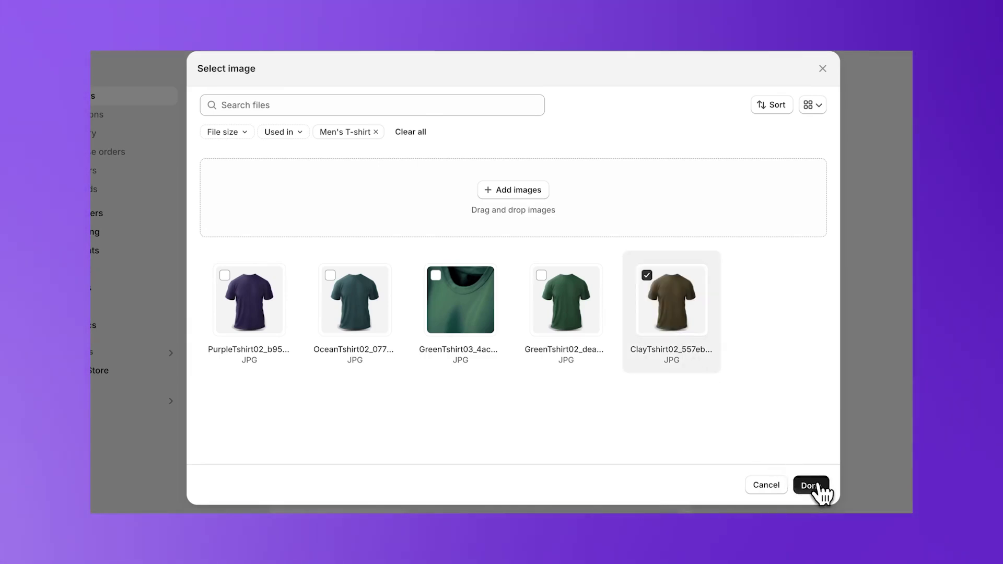
{"action": "left_click", "coordinate": [815, 486]}
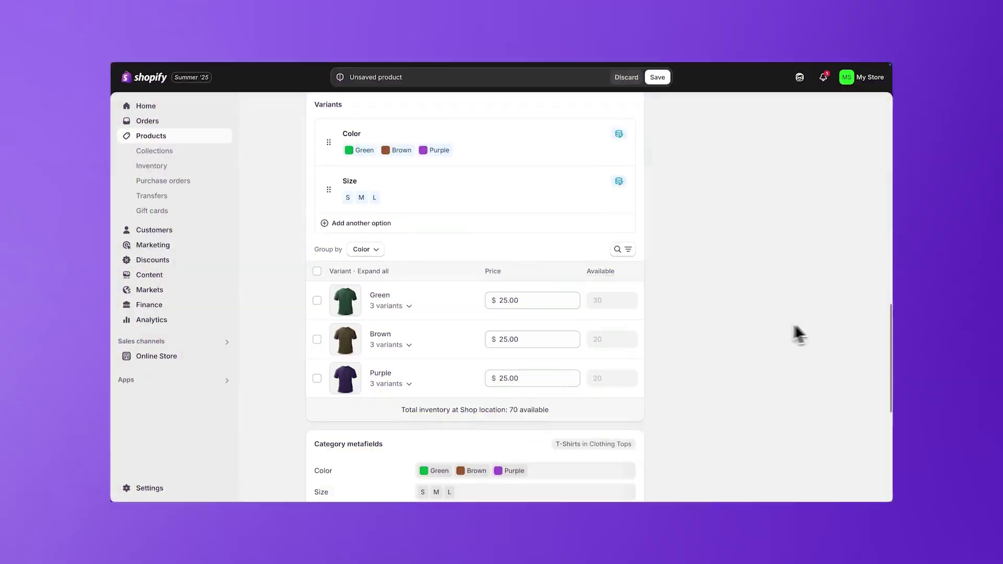
- Add the Clothing features metafield with Hypoallergenic and Stretchable selected
{"action": "scroll", "coordinate": [474, 298], "scroll_direction": "down", "scroll_amount": 6}
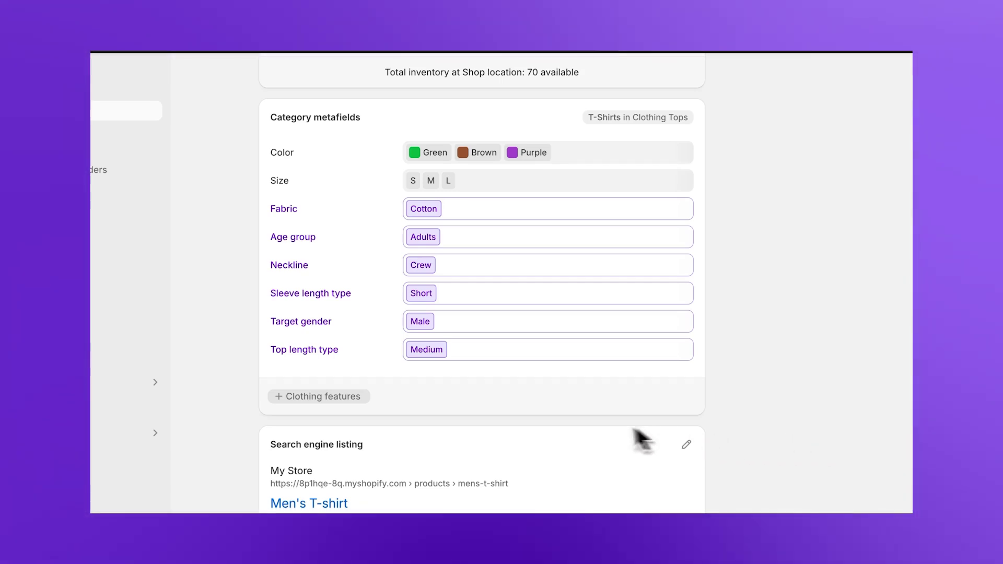
{"action": "left_click", "coordinate": [351, 398]}
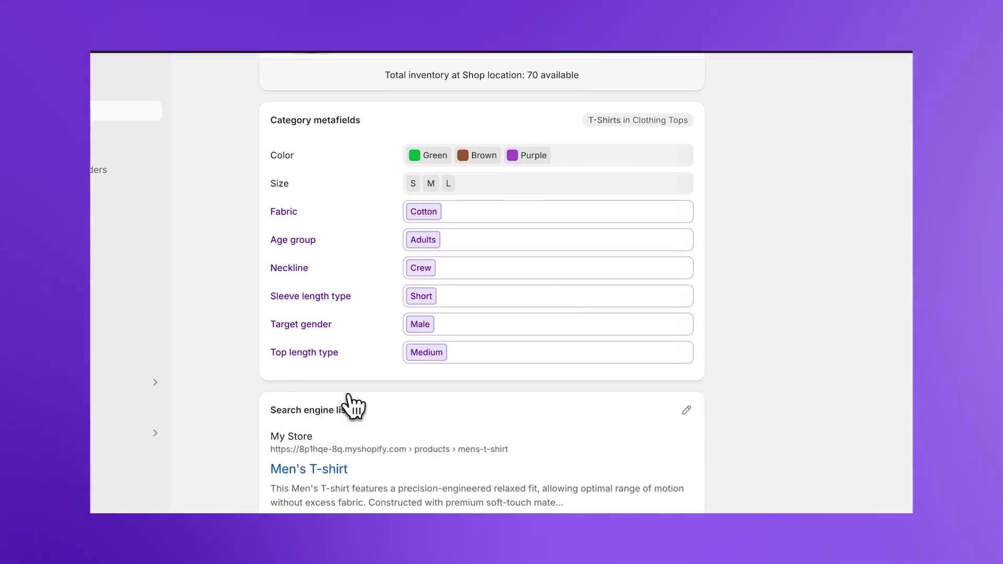
{"action": "left_click", "coordinate": [416, 385]}
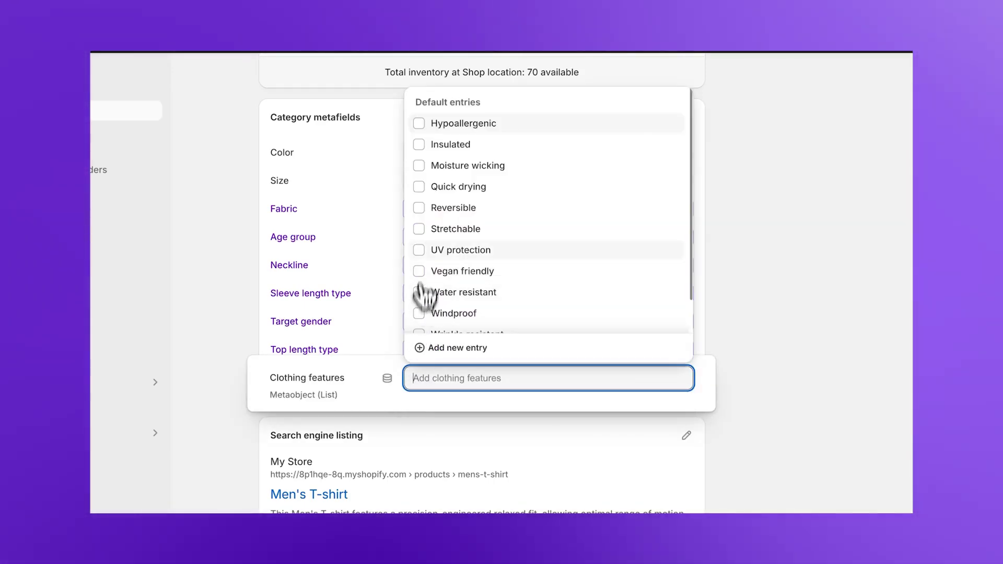
{"action": "left_click", "coordinate": [421, 128]}
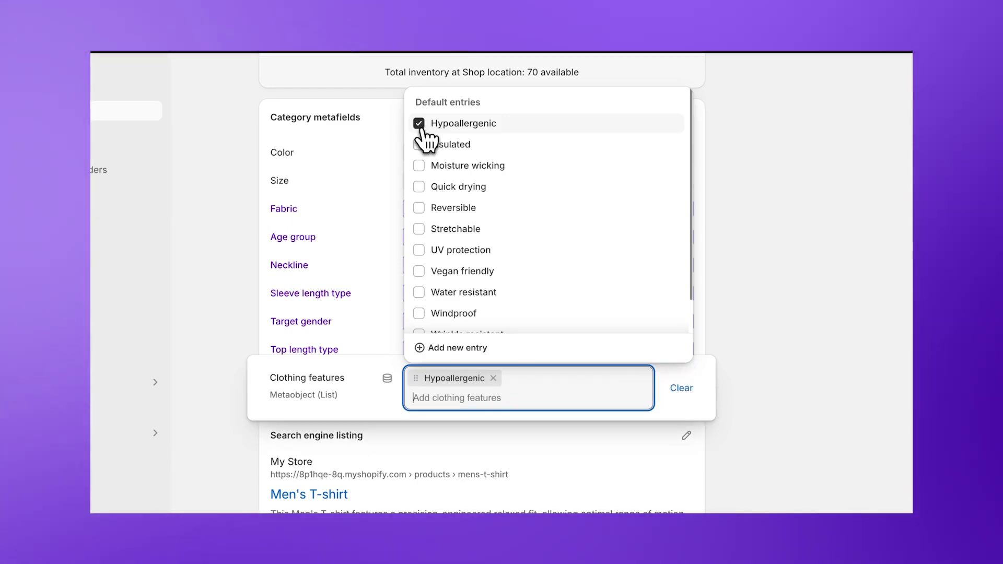
{"action": "left_click", "coordinate": [420, 230]}
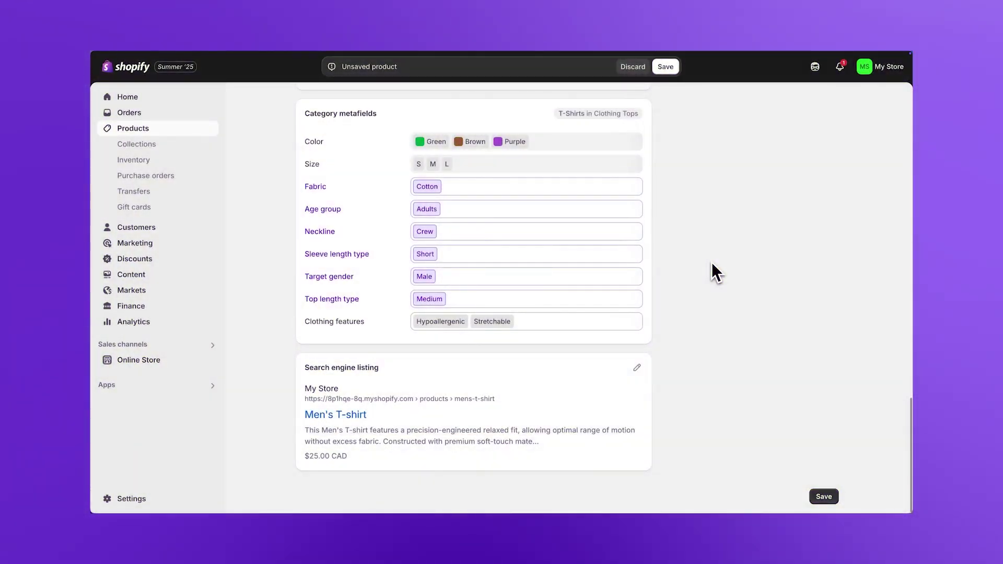
- Save the Men's T-shirt product, then bring up its Duplicate product dialog
{"action": "left_click", "coordinate": [824, 497]}
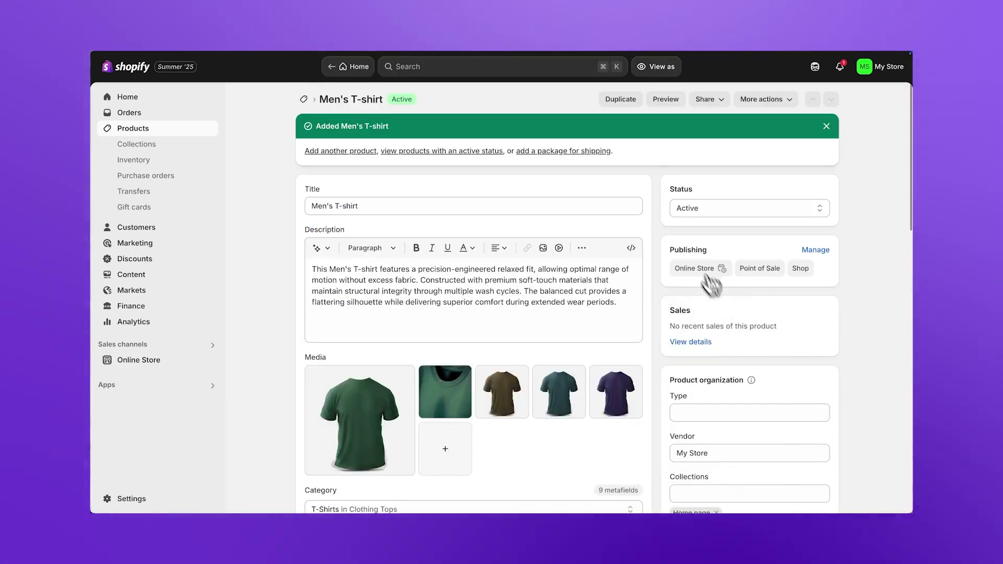
{"action": "left_click", "coordinate": [621, 101]}
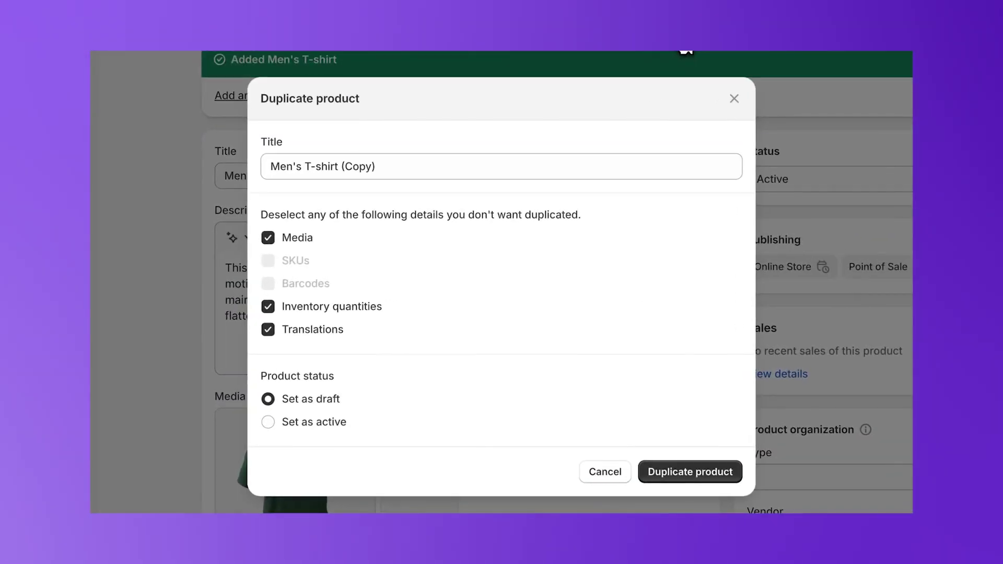